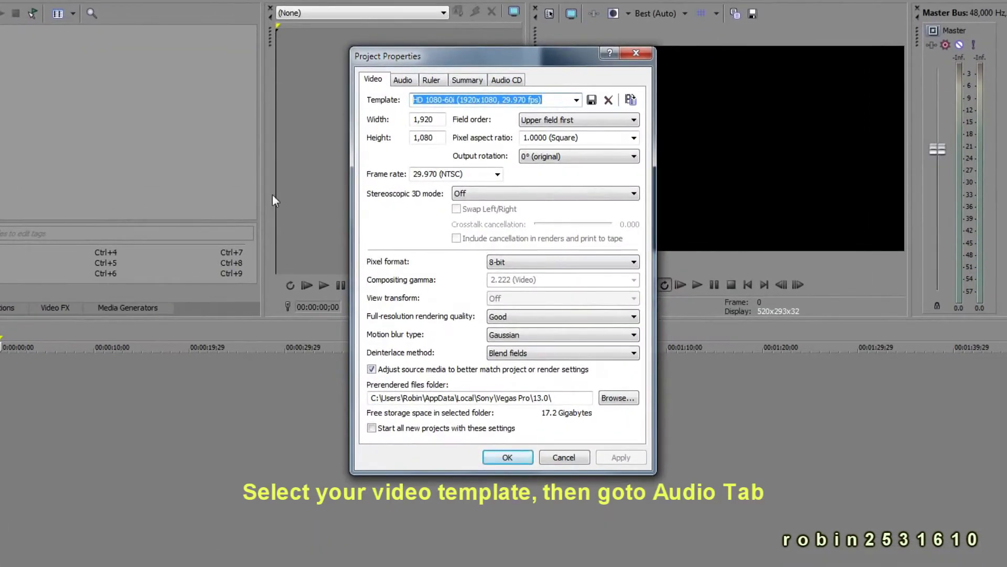
# Step: Set the project's audio master bus mode to 5.1 Surround and apply the project properties
pyautogui.click(413, 84)
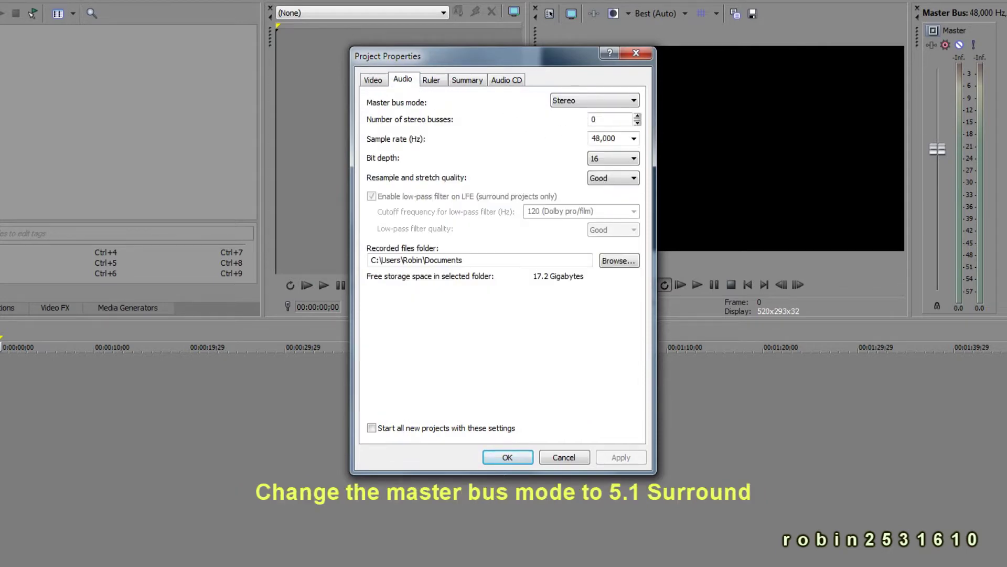
pyautogui.click(627, 105)
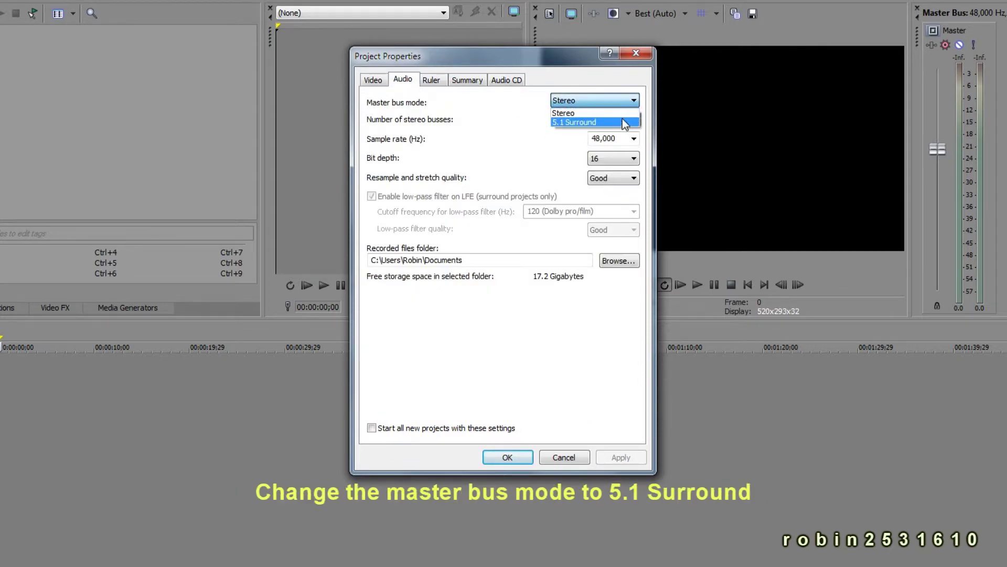
pyautogui.click(624, 123)
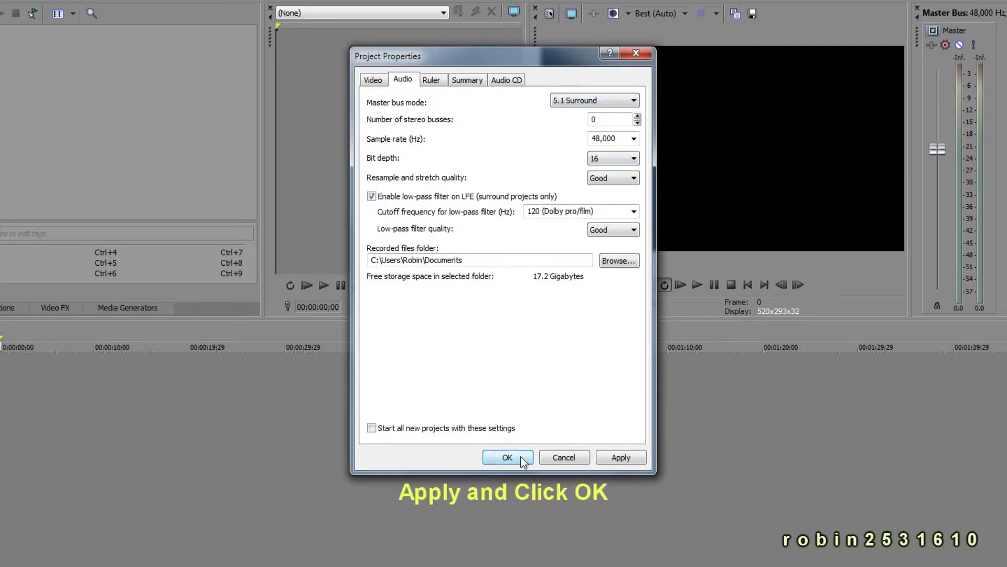
pyautogui.click(624, 462)
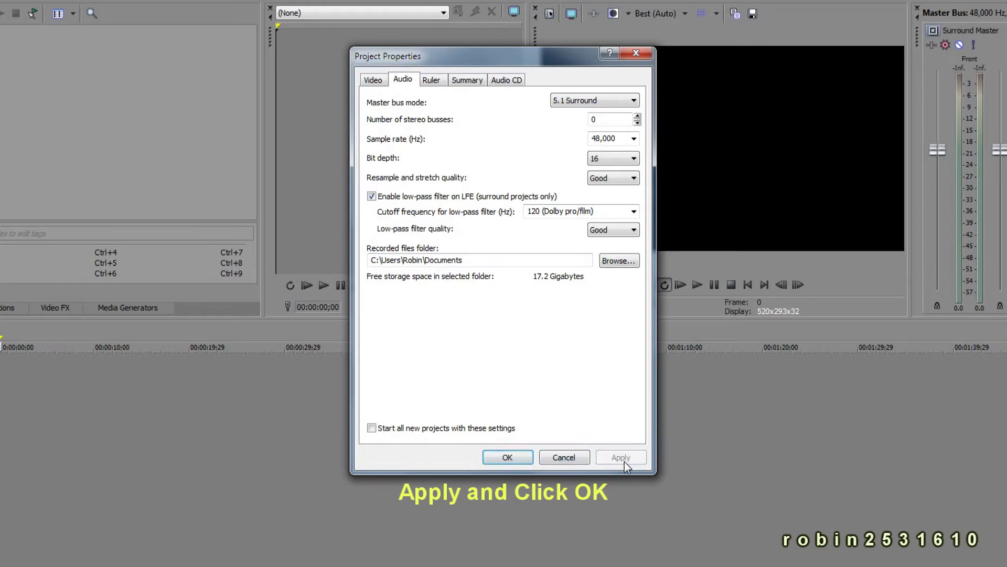
pyautogui.click(515, 458)
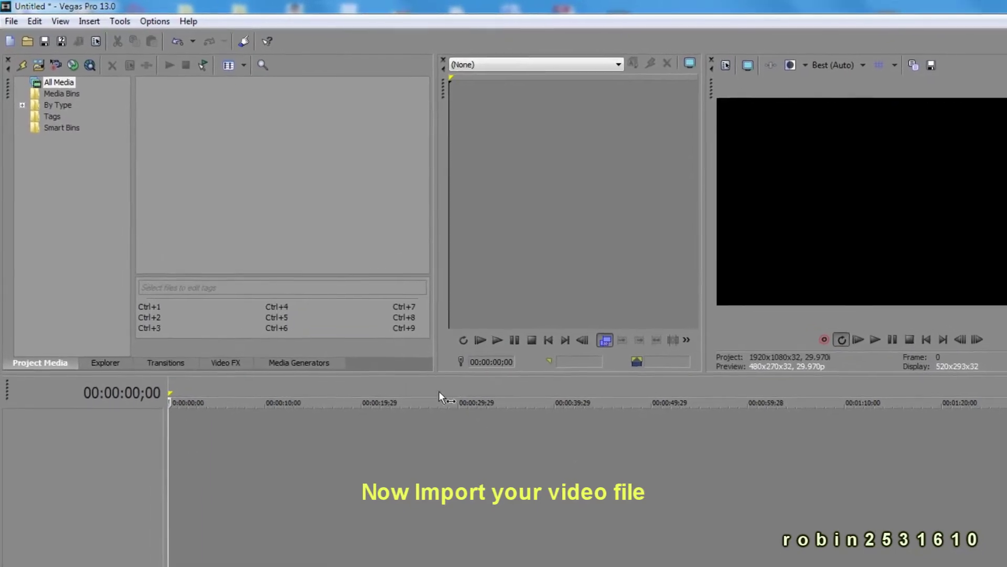
# Step: Import the DSC_0116 video and place it at the start of the timeline, keeping the current project video settings
pyautogui.click(12, 22)
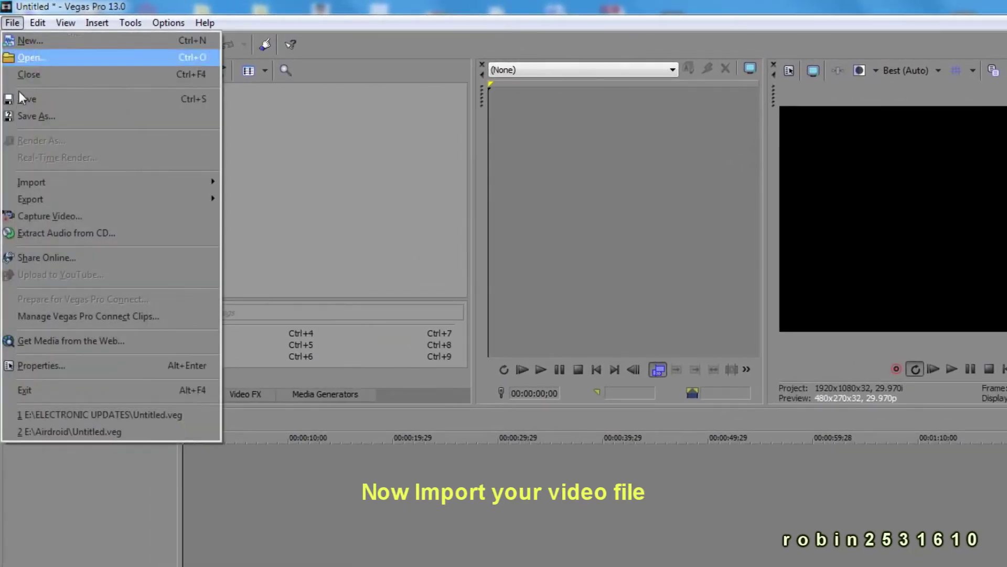
pyautogui.moveTo(70, 186)
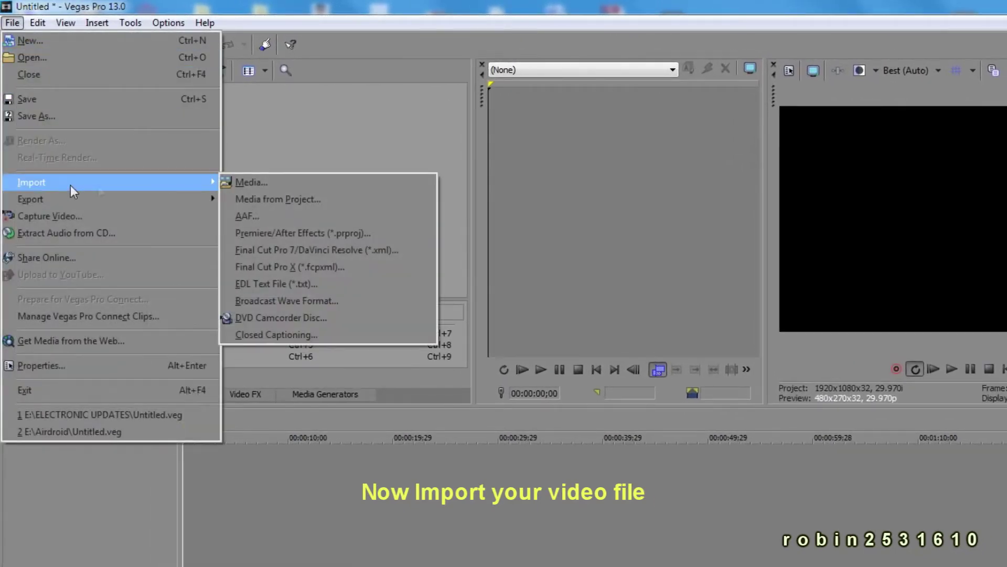
pyautogui.click(259, 182)
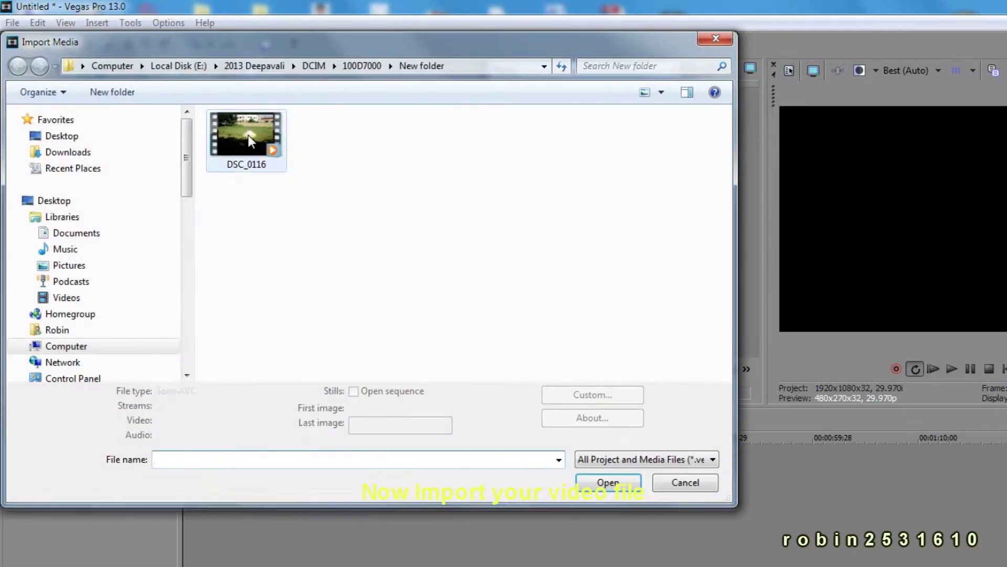
pyautogui.click(248, 134)
pyautogui.click(606, 491)
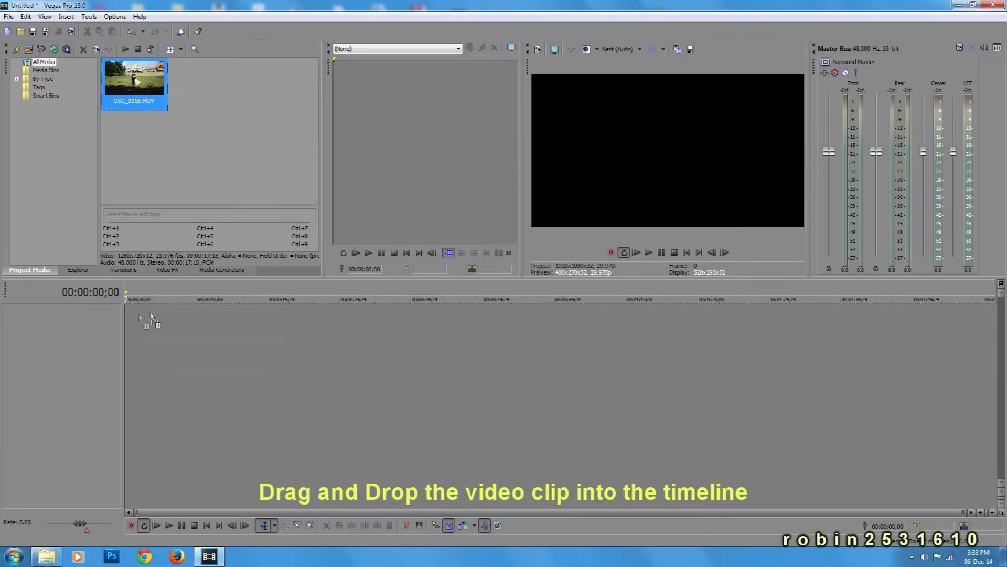
pyautogui.moveTo(130, 314); pyautogui.dragTo(130, 314)
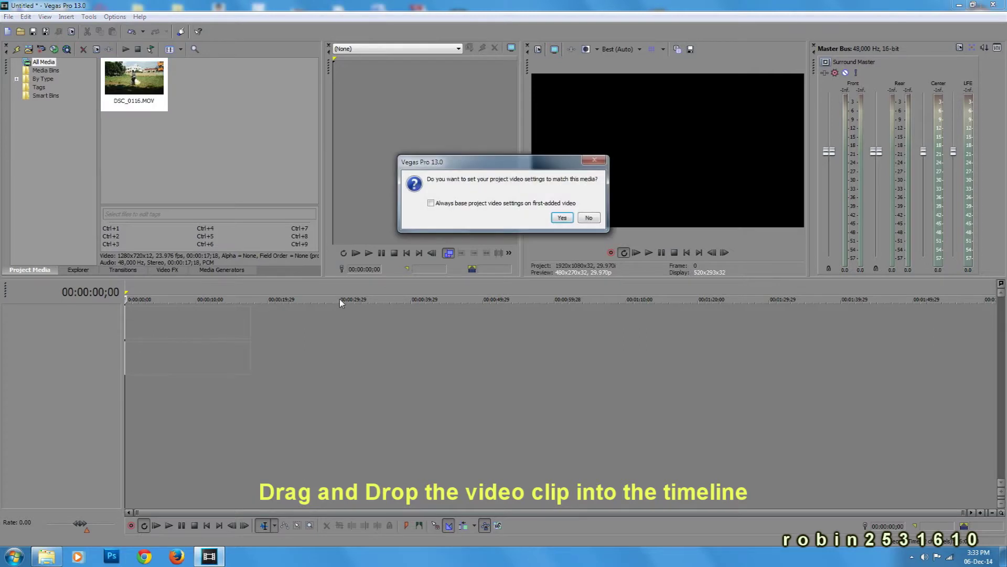
pyautogui.click(589, 218)
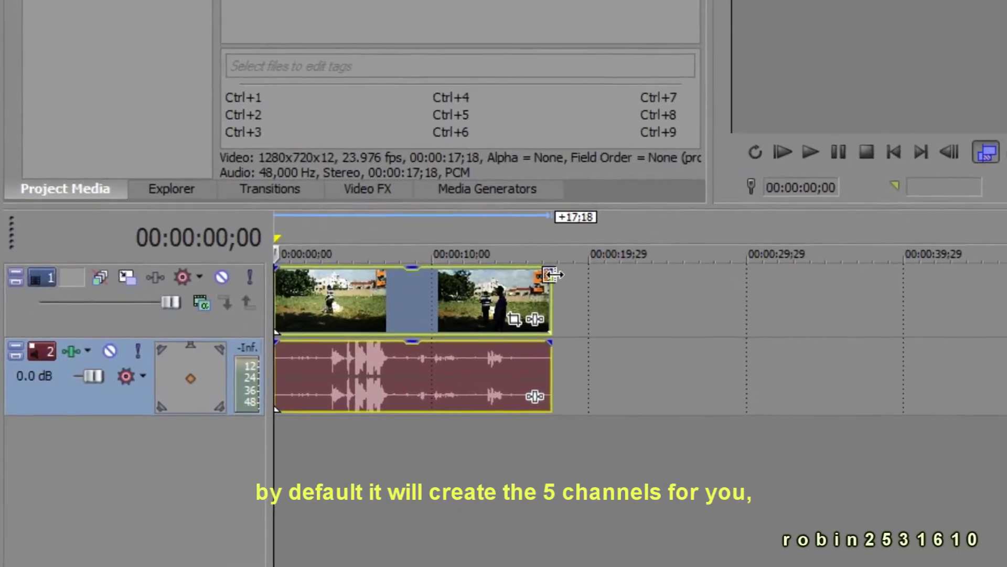
# Step: Copy the clip's audio event on track 2
pyautogui.click(421, 366)
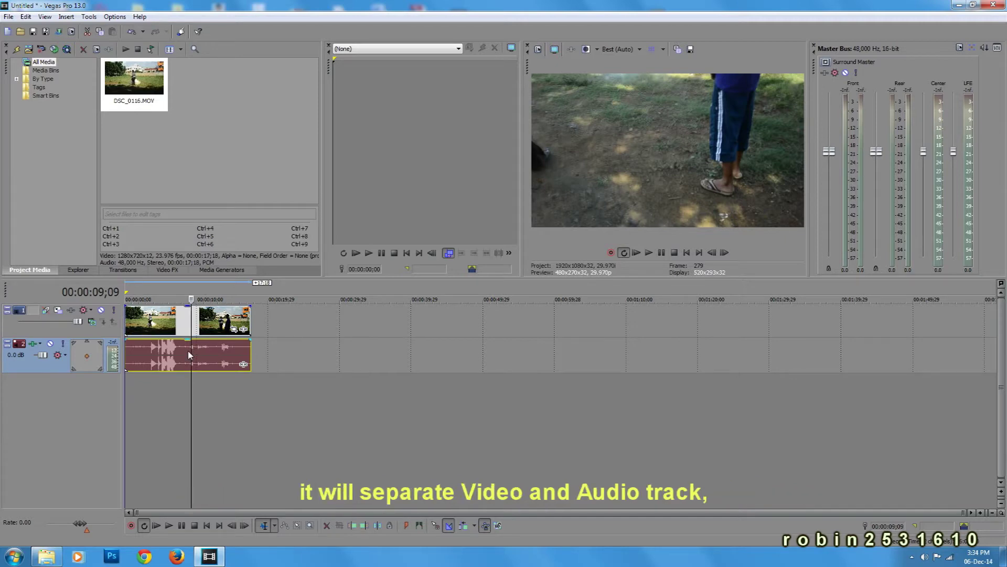
pyautogui.moveTo(190, 355)
pyautogui.mouseDown()
pyautogui.moveTo(210, 351)
pyautogui.moveTo(178, 355)
pyautogui.mouseUp()
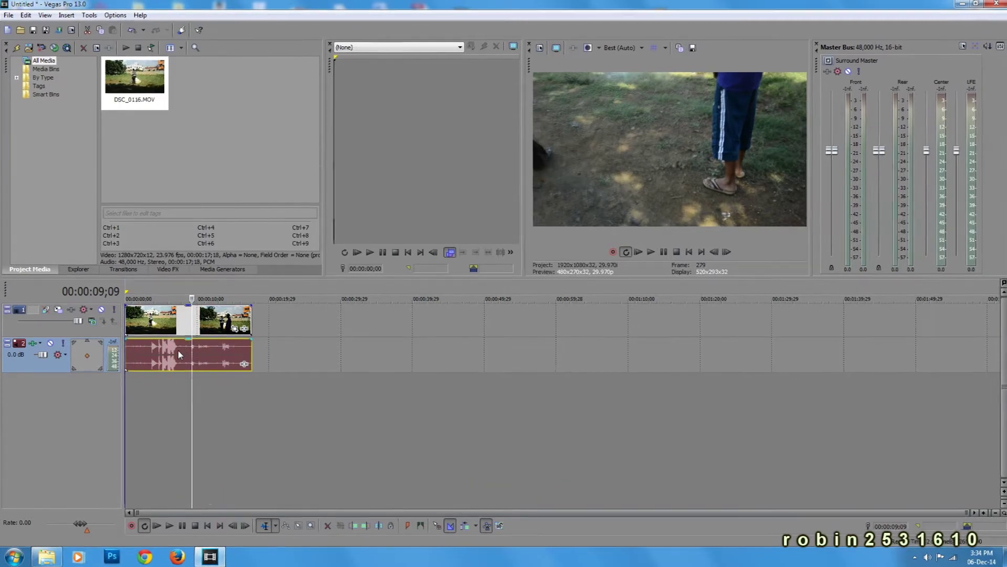
pyautogui.rightClick(180, 348)
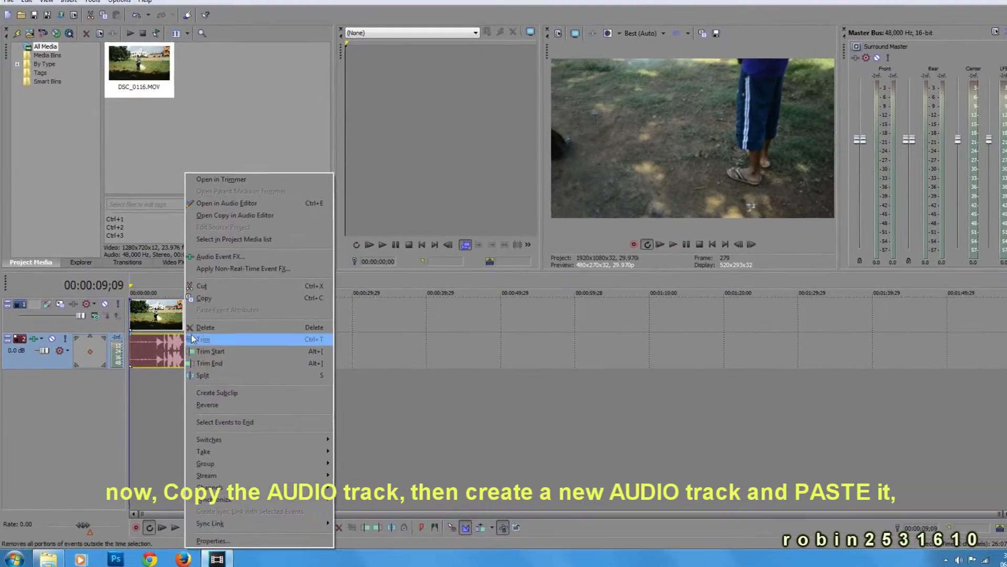
pyautogui.click(217, 297)
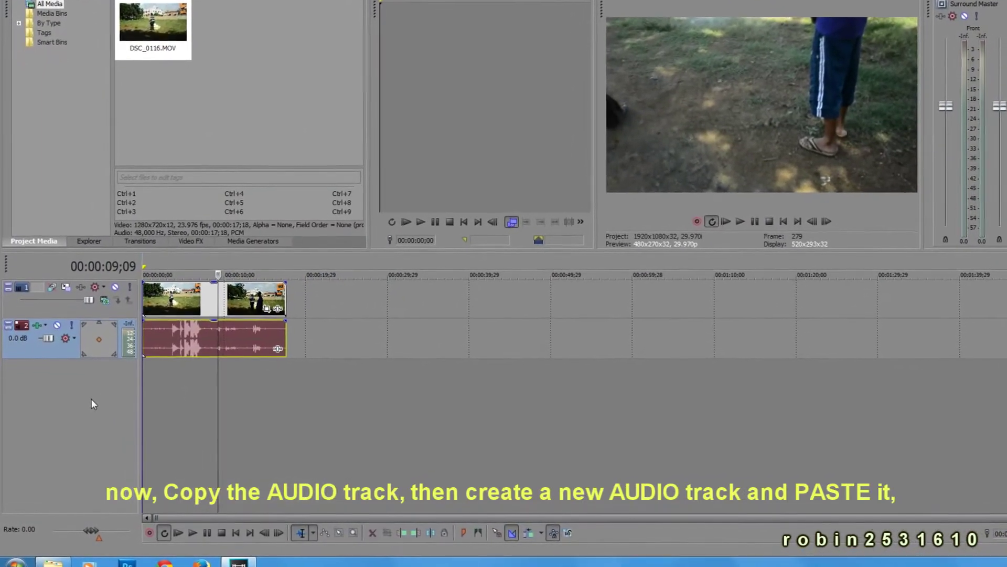
# Step: Insert a new audio track and paste the copied audio into it, aligned with the start of the original clip
pyautogui.rightClick(86, 402)
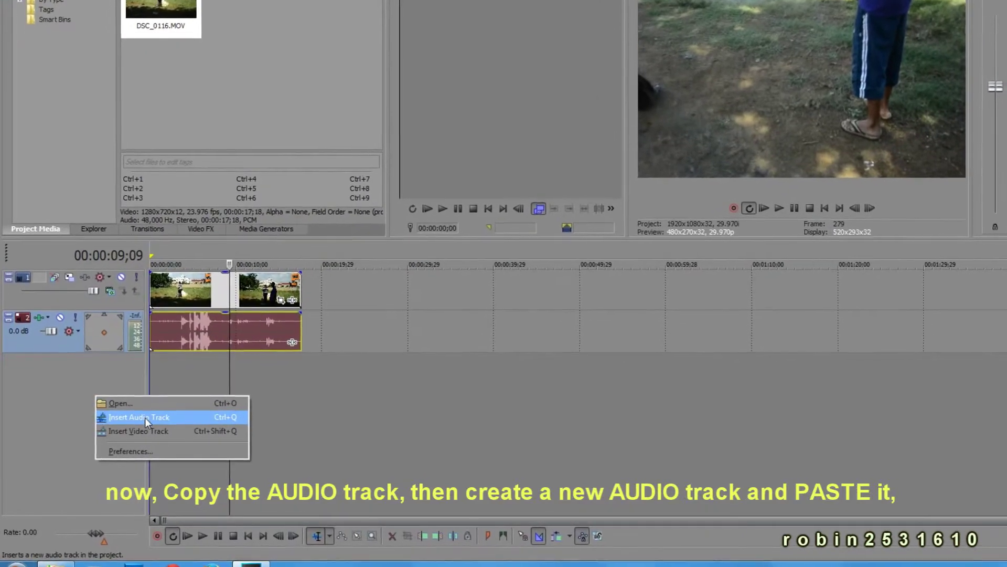
pyautogui.click(139, 419)
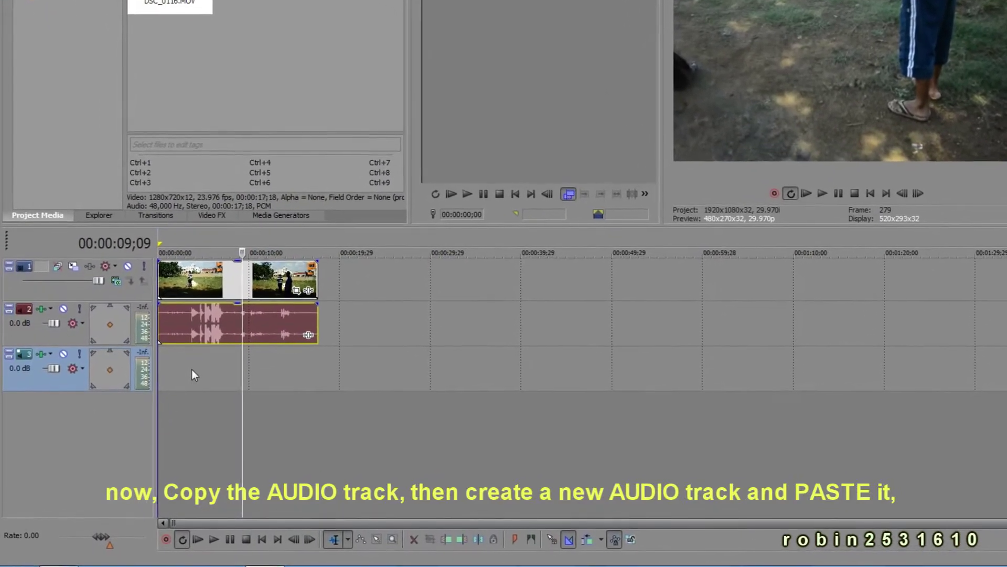
pyautogui.rightClick(184, 373)
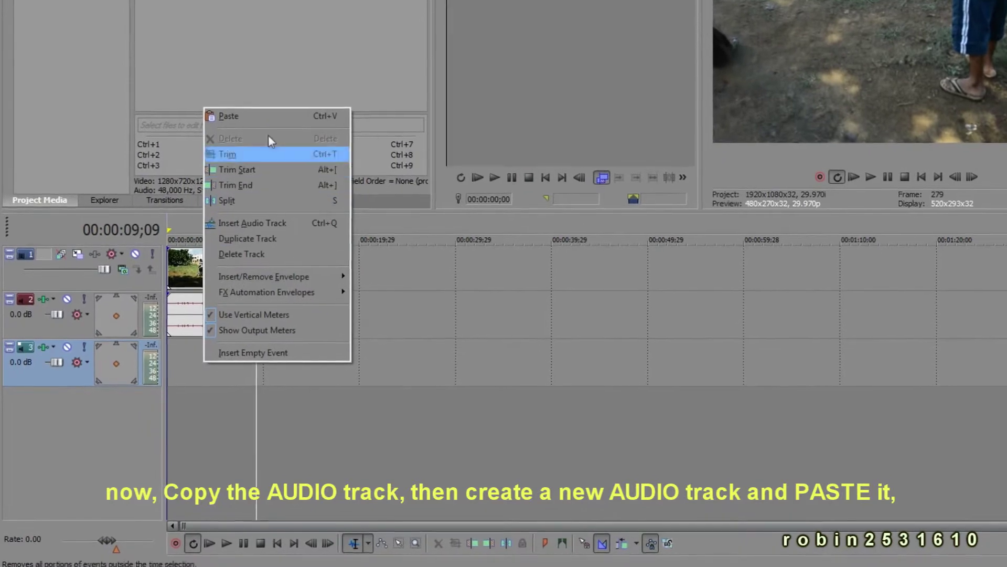
pyautogui.click(284, 110)
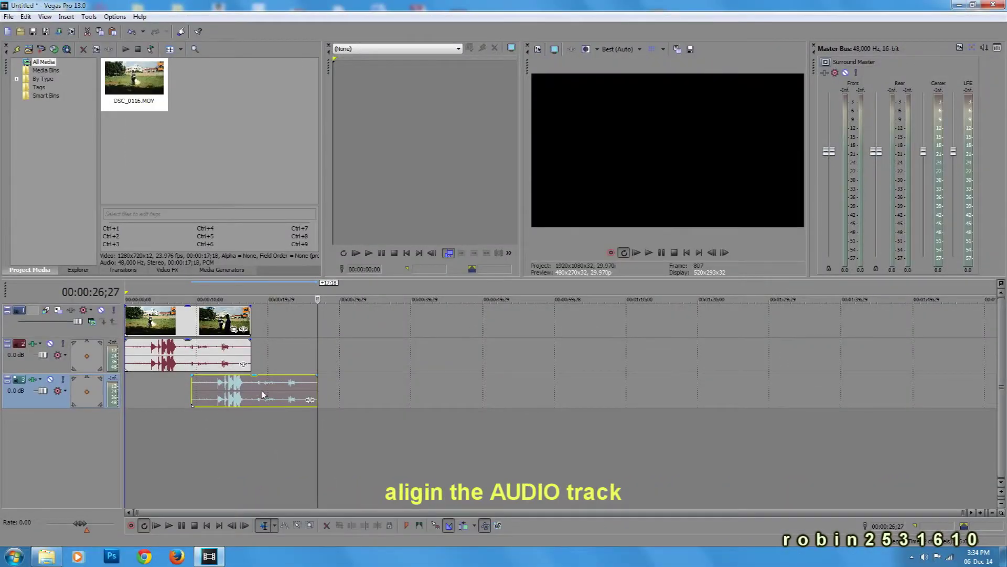
pyautogui.moveTo(263, 394); pyautogui.dragTo(193, 395)
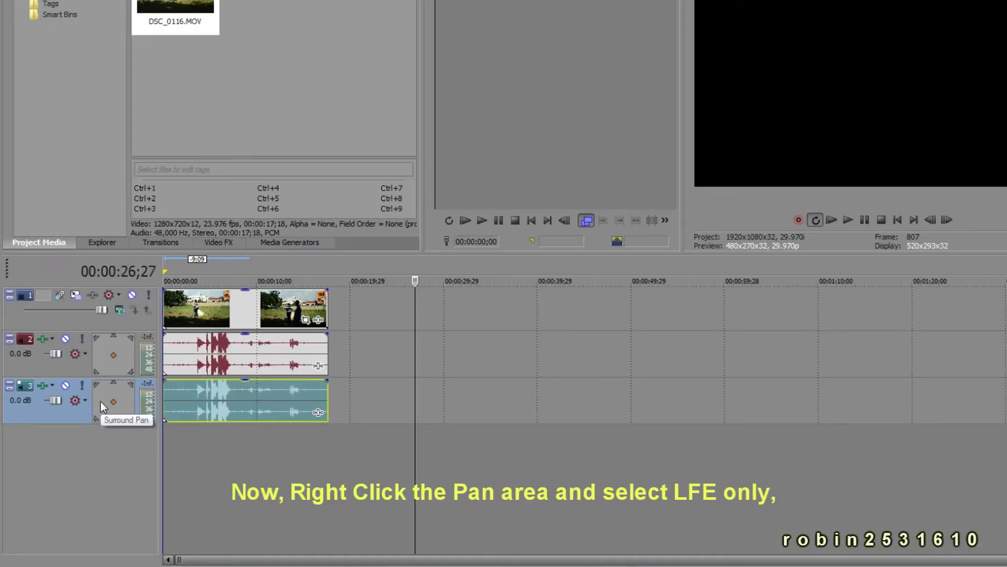
# Step: Switch the new audio track's panning to LFE Only and play the project to check the audio levels
pyautogui.rightClick(101, 403)
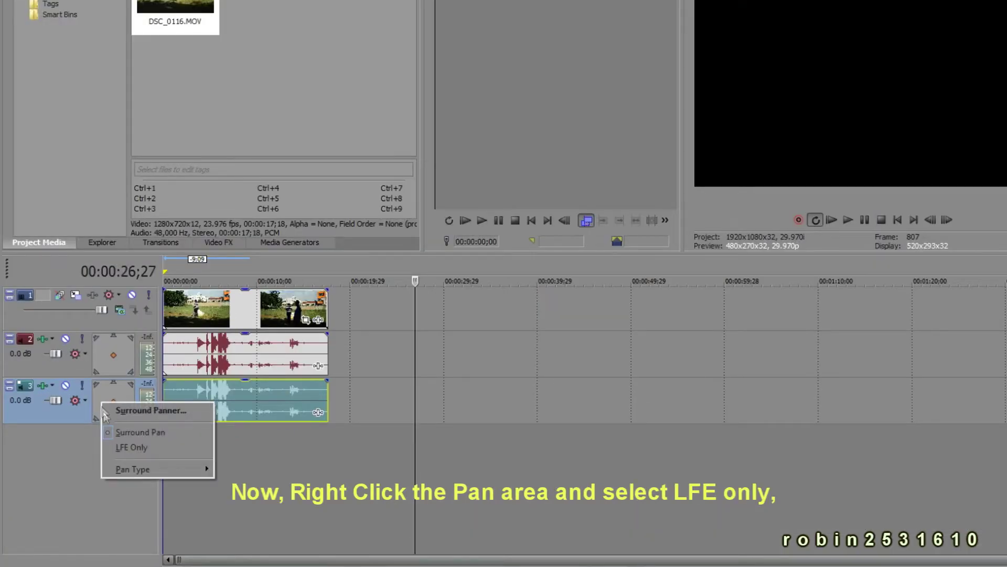
pyautogui.click(131, 447)
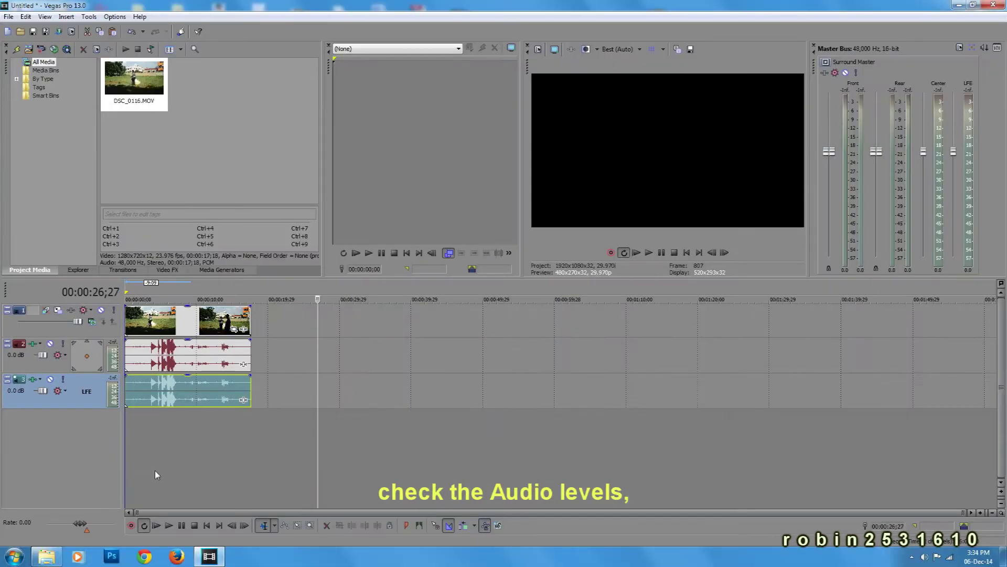
pyautogui.click(157, 527)
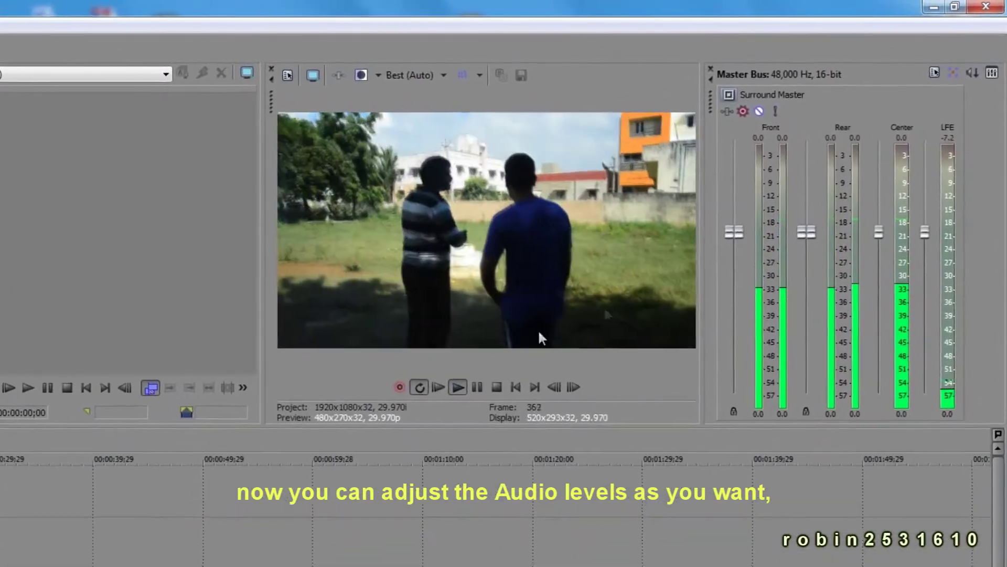
# Step: Lower the surround master faders to about -5.1 dB for Front, -19.9 dB for Rear and -4.2 dB for Center
pyautogui.moveTo(745, 221); pyautogui.dragTo(748, 283)
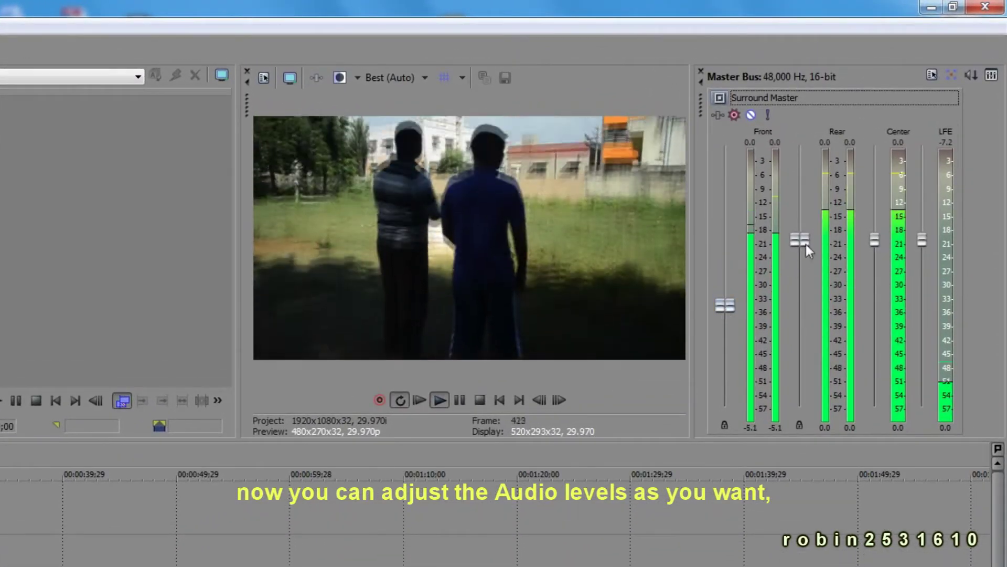
pyautogui.moveTo(802, 239); pyautogui.dragTo(804, 341)
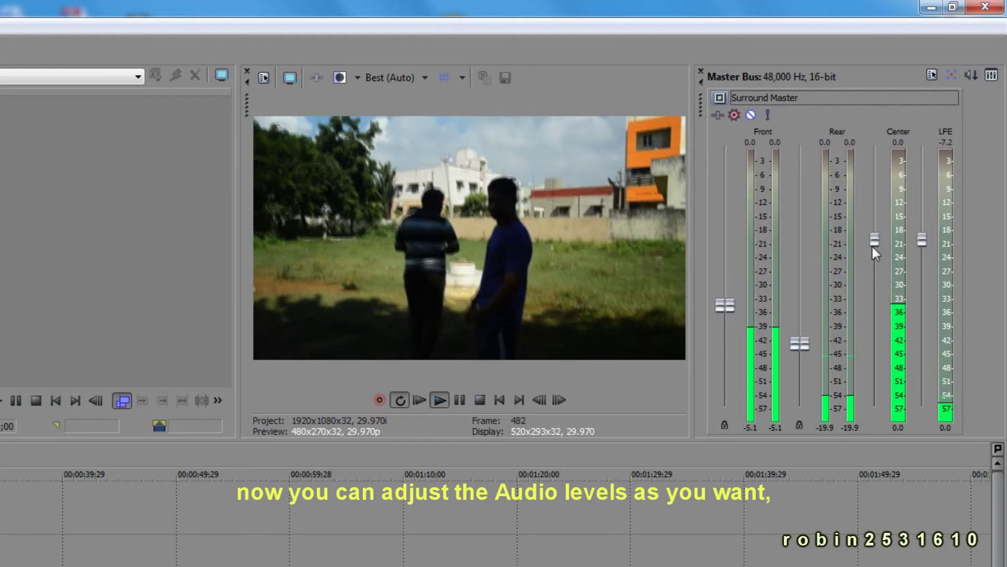
pyautogui.moveTo(874, 241); pyautogui.dragTo(874, 298)
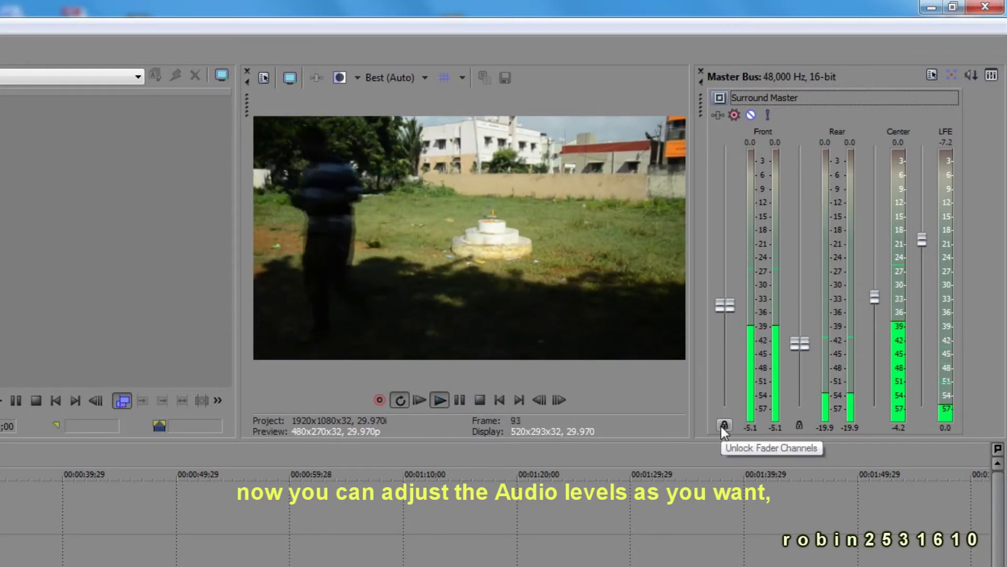
# Step: Unlock the Front fader channels and set the left one to about -3.3 dB and the right one to about -27.3 dB
pyautogui.click(725, 425)
pyautogui.moveTo(729, 306); pyautogui.dragTo(731, 356)
pyautogui.moveTo(720, 311); pyautogui.dragTo(720, 292)
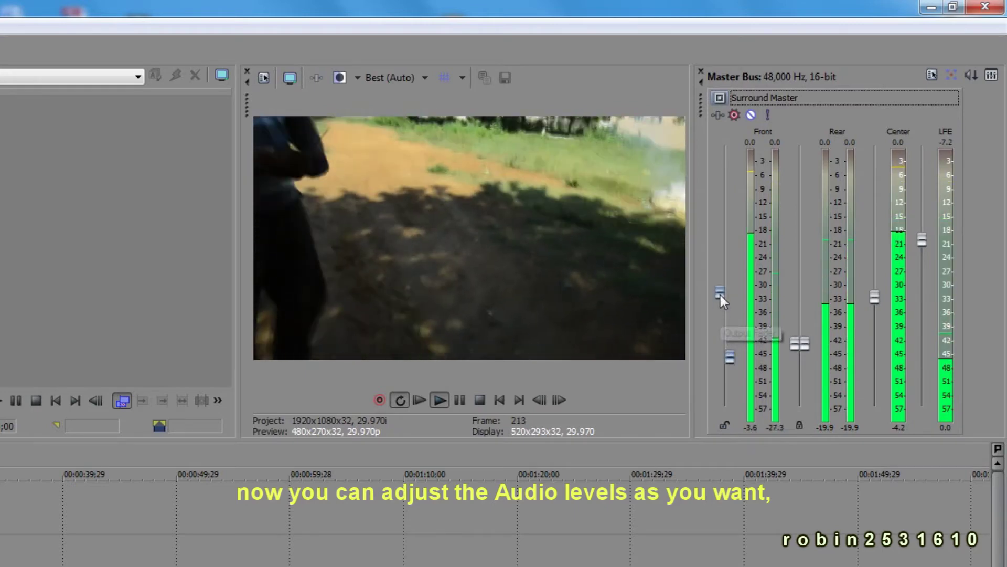
# Step: Raise the Rear faders to about -11.8 dB, unlock their channels and set the right one to about -10.3 dB
pyautogui.moveTo(797, 345); pyautogui.dragTo(794, 332)
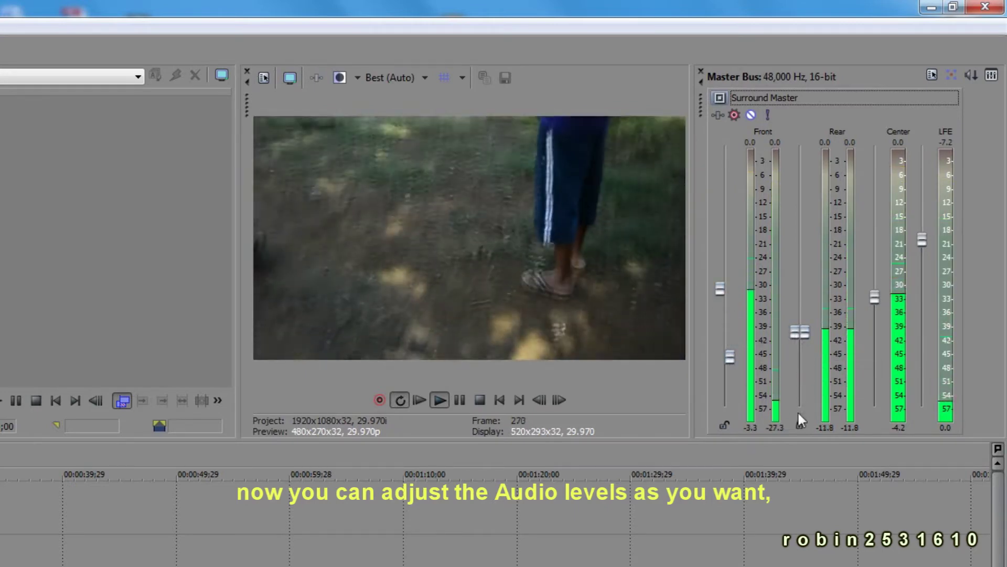
pyautogui.click(798, 425)
pyautogui.moveTo(804, 332); pyautogui.dragTo(806, 279)
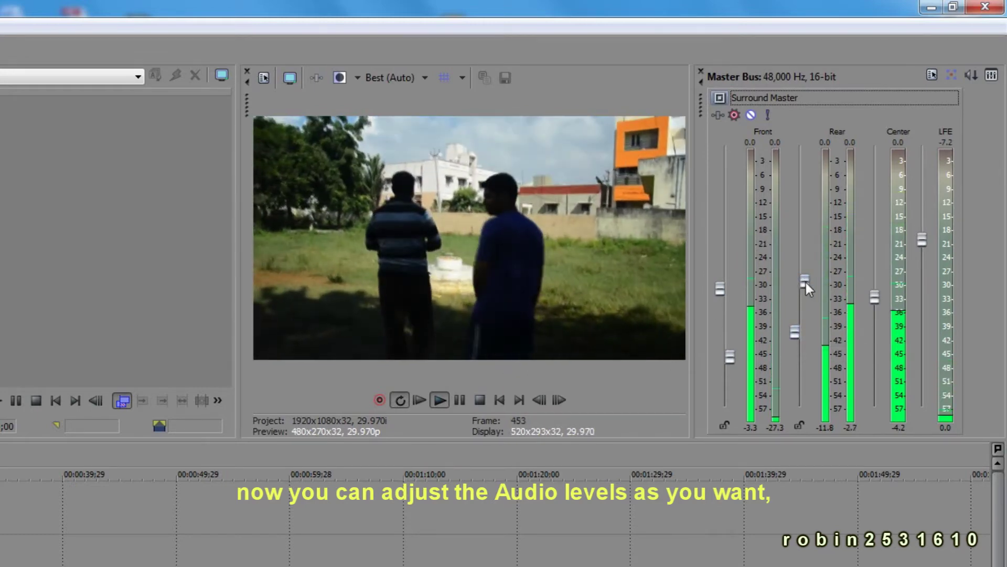
pyautogui.moveTo(806, 283); pyautogui.dragTo(808, 327)
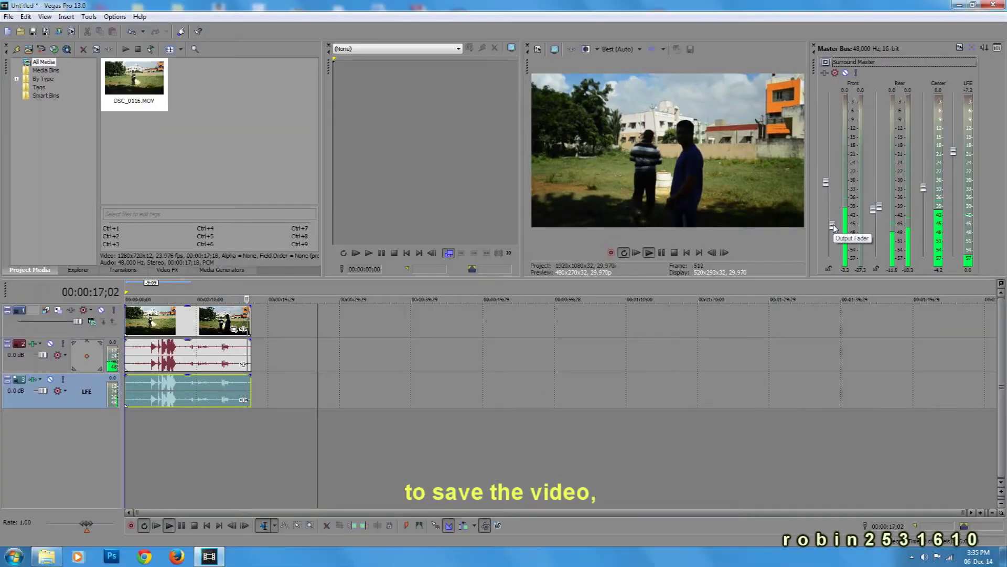
# Step: Raise the right Front fader to about -3.8 dB and stop playback
pyautogui.moveTo(729, 356); pyautogui.dragTo(739, 316)
pyautogui.moveTo(838, 200); pyautogui.dragTo(835, 185)
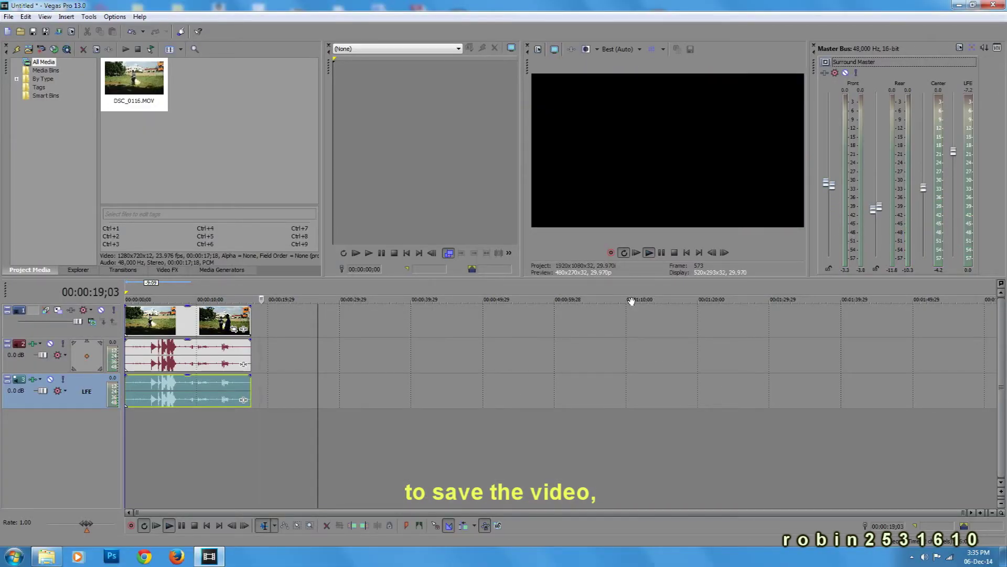
pyautogui.press('space')
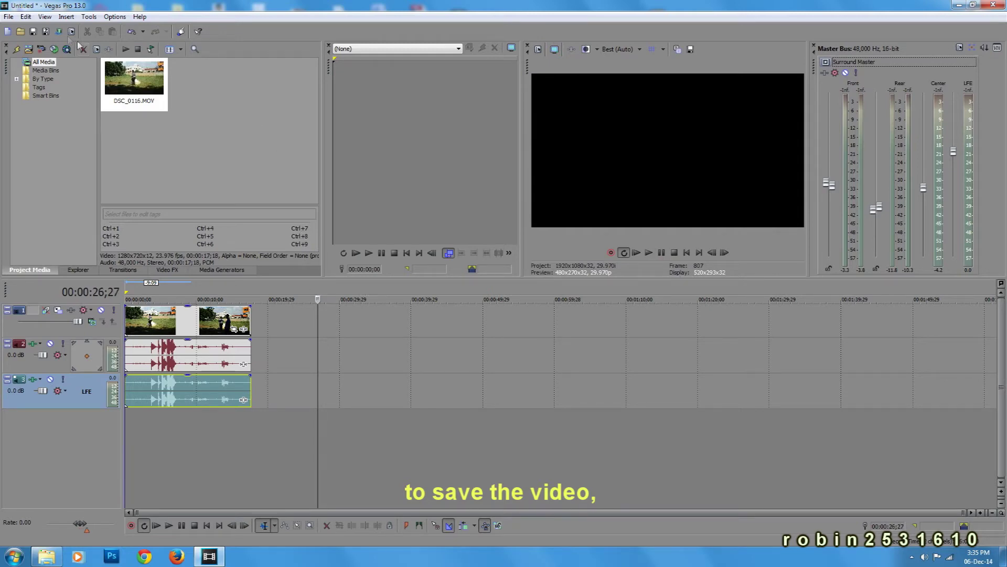
# Step: Open the Render As settings, browse the output formats and expand the Windows Media Video V11 (*.wmv) templates
pyautogui.click(10, 18)
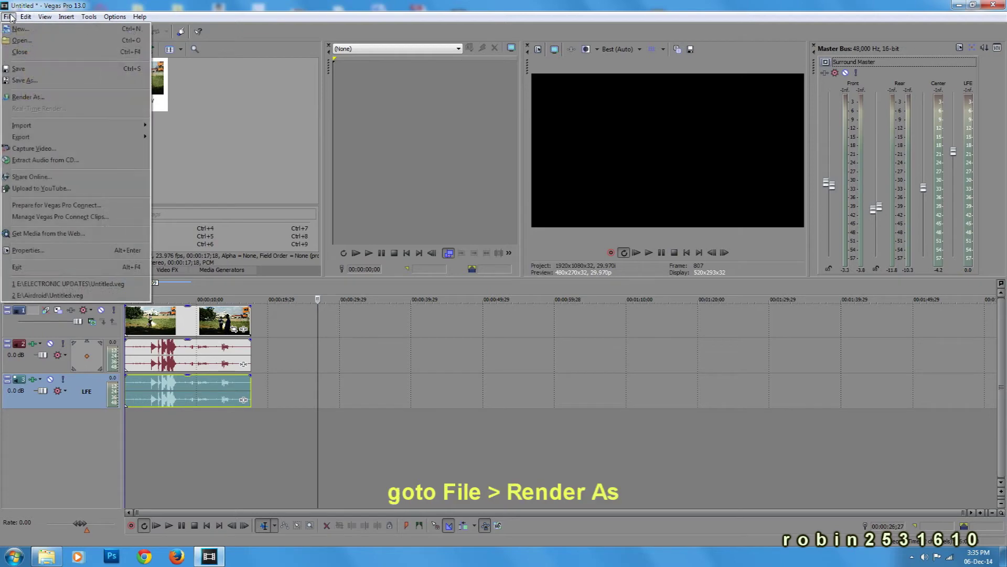
pyautogui.click(23, 97)
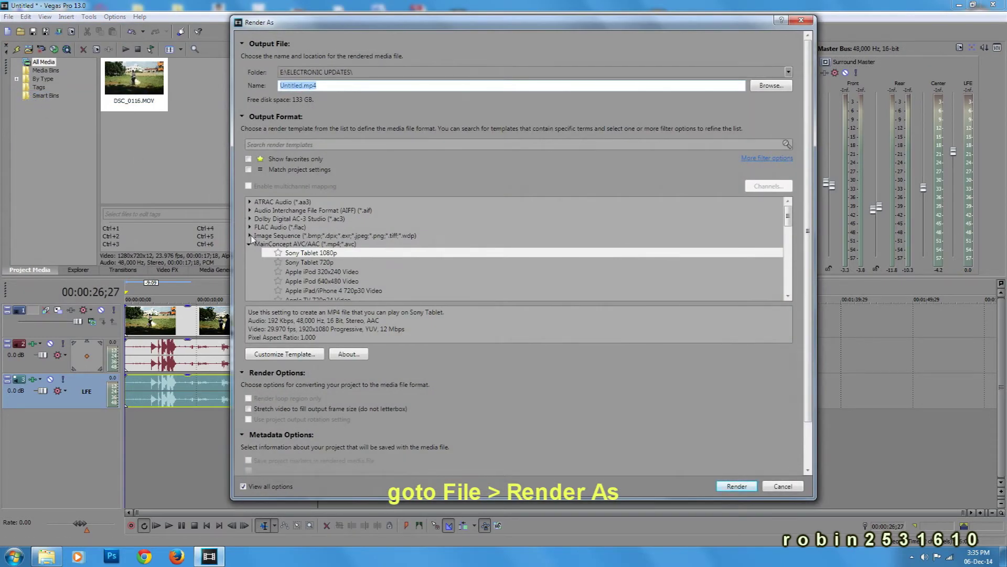
pyautogui.click(249, 244)
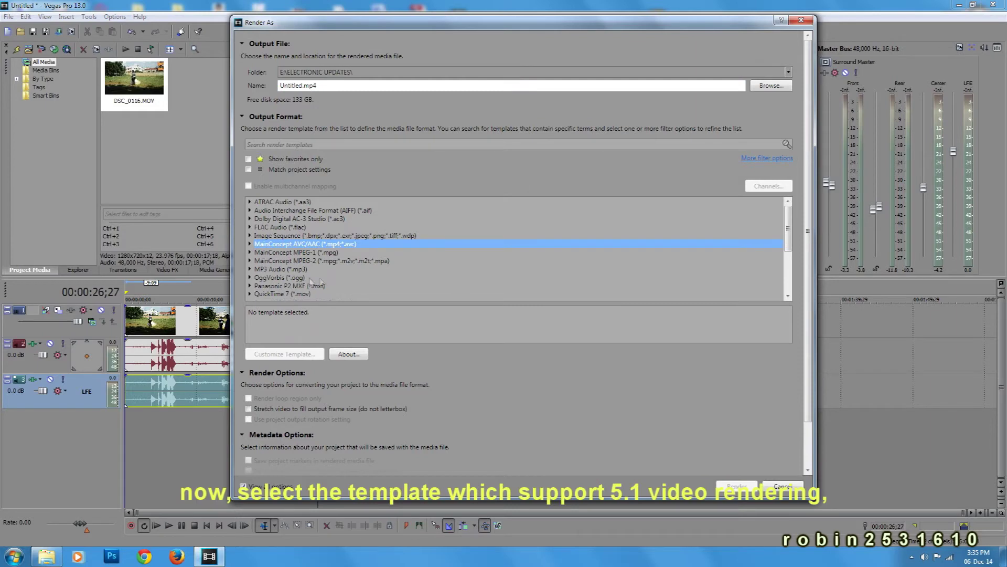
pyautogui.click(378, 278)
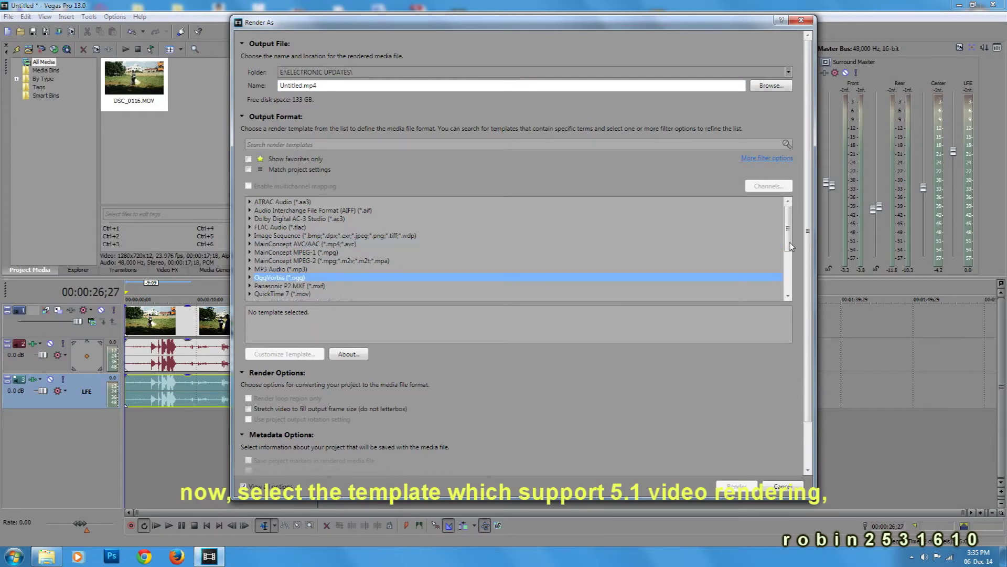
pyautogui.scroll(-4, 791, 247)
pyautogui.scroll(4, 792, 255)
pyautogui.moveTo(791, 239); pyautogui.dragTo(796, 276)
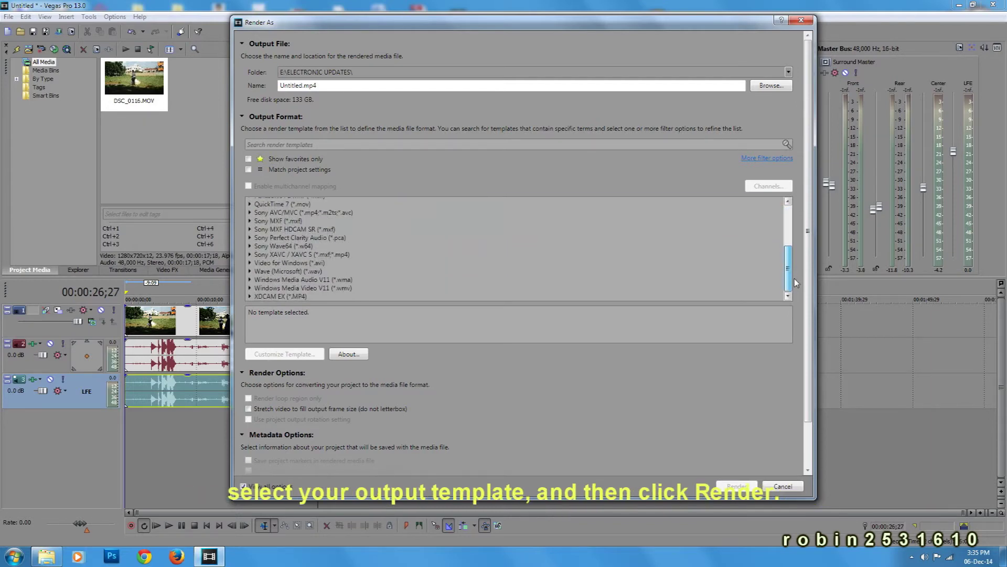
pyautogui.click(269, 286)
pyautogui.click(249, 288)
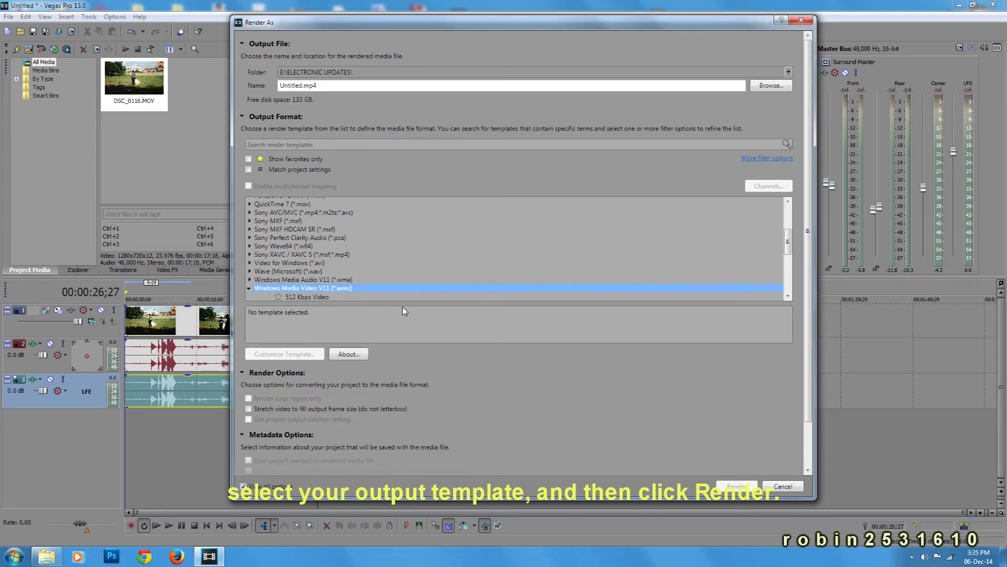
# Step: Choose the 5 Mbps HD 720-25p Video, 5.1 Surround template and render the project as Untitled.wmv
pyautogui.scroll(-5, 525, 247)
pyautogui.click(341, 287)
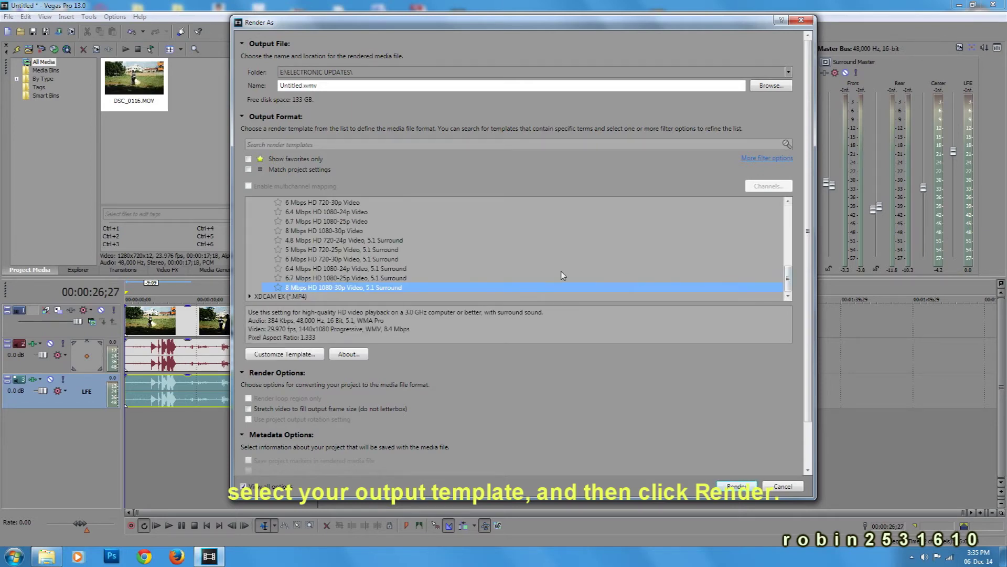
pyautogui.click(342, 241)
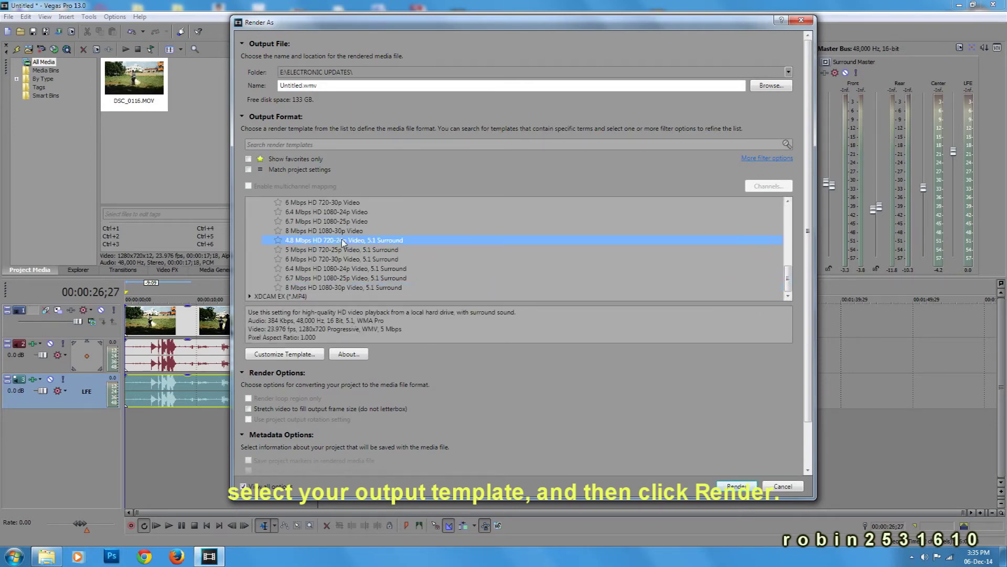
pyautogui.click(382, 269)
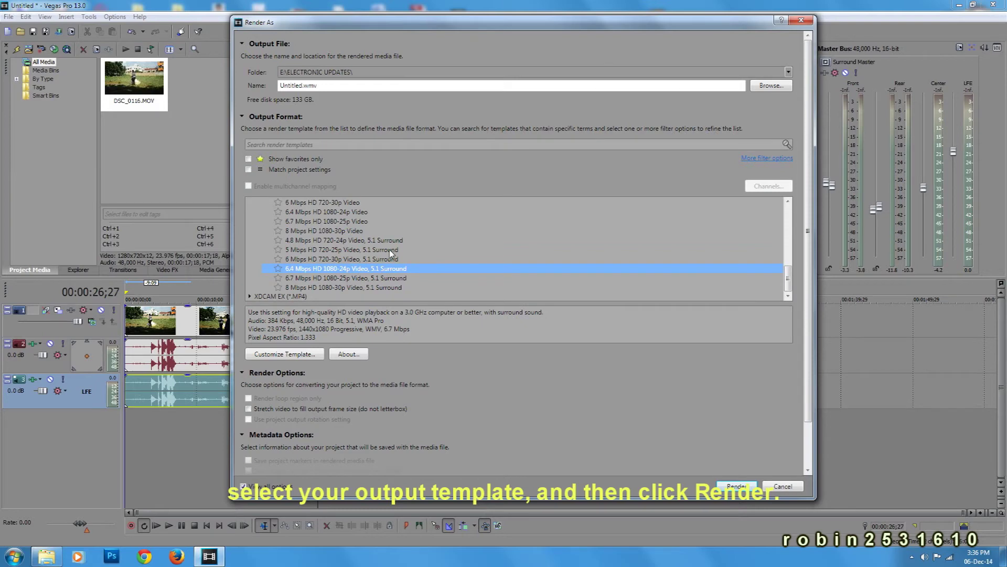
pyautogui.click(391, 251)
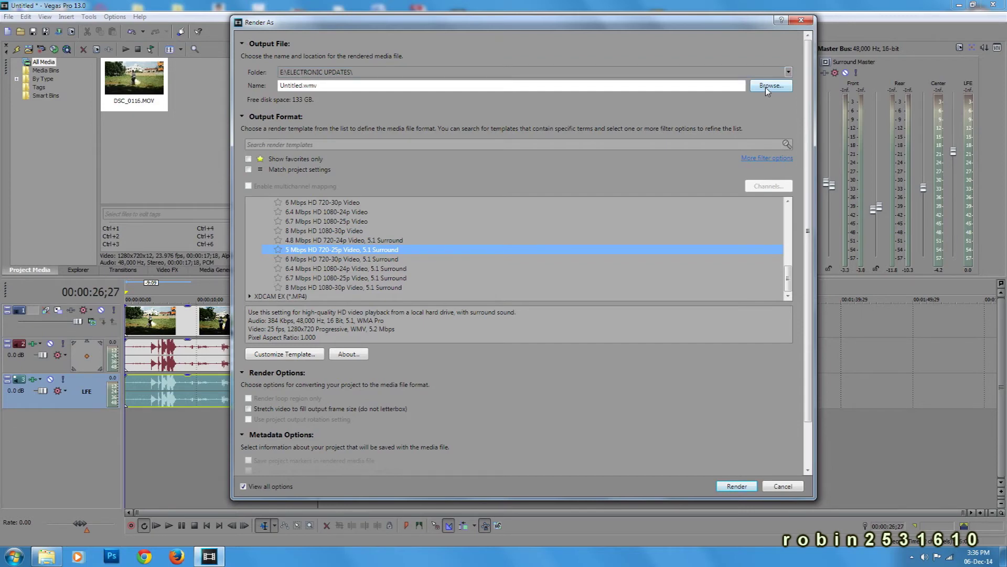
pyautogui.click(740, 487)
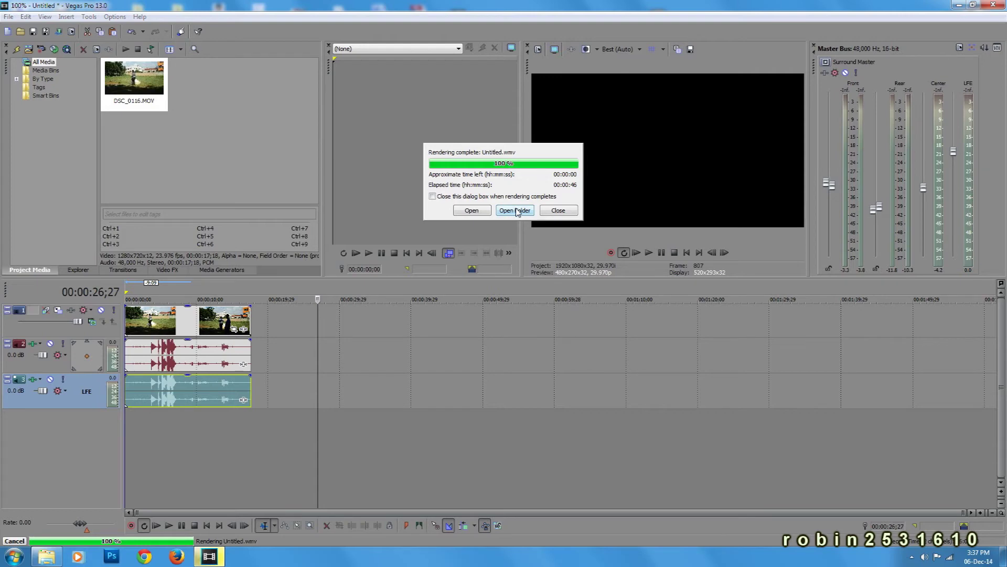
# Step: Open the rendered file's folder and bring up the file properties of both the source clip DSC_0116 and the output Untitled
pyautogui.click(515, 210)
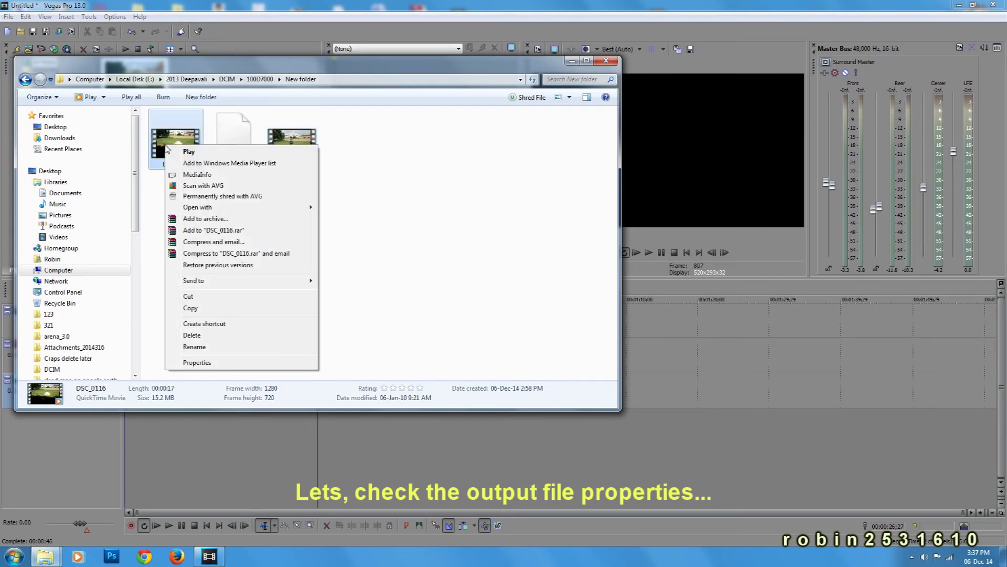
pyautogui.click(217, 362)
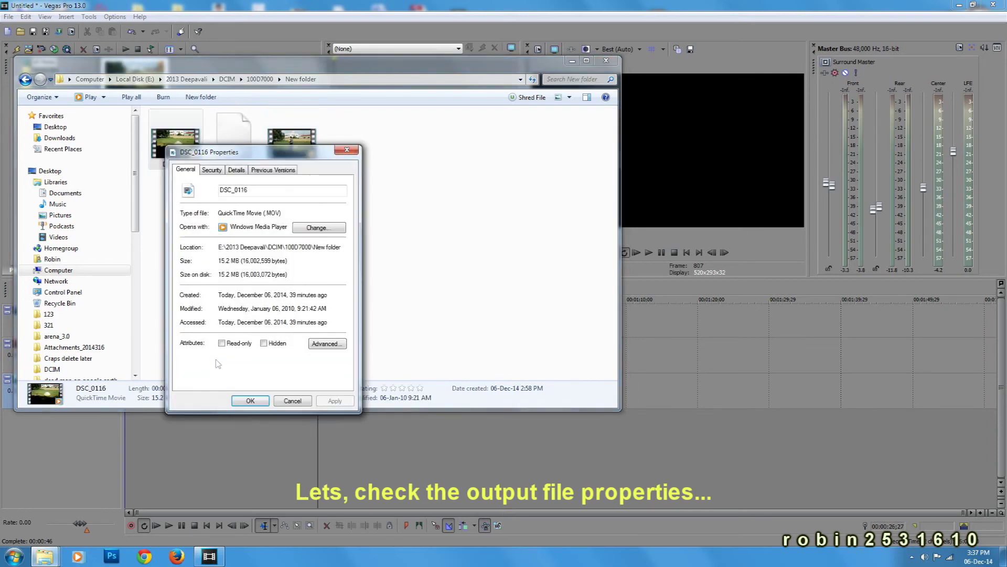
pyautogui.moveTo(277, 154); pyautogui.dragTo(155, 155)
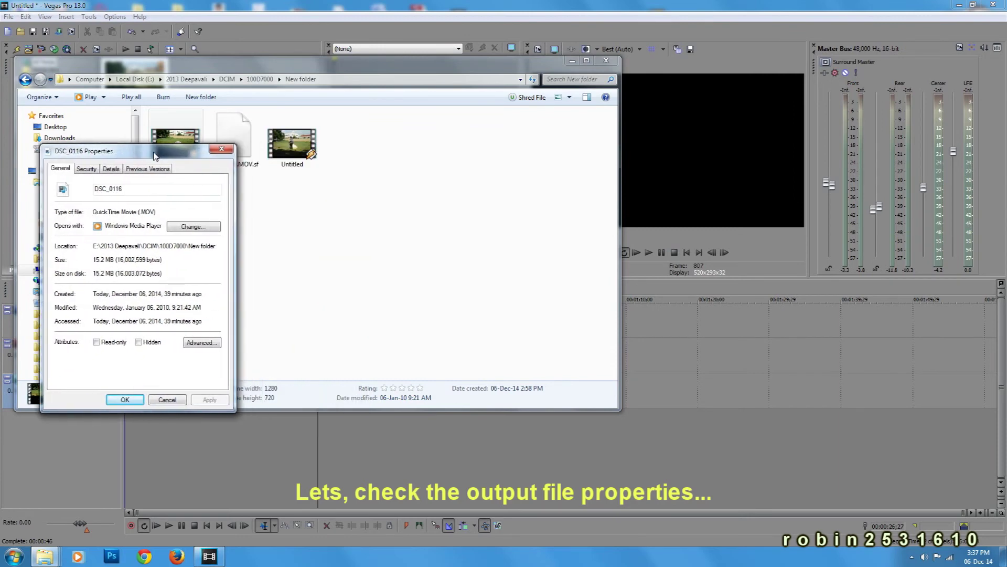
pyautogui.rightClick(295, 141)
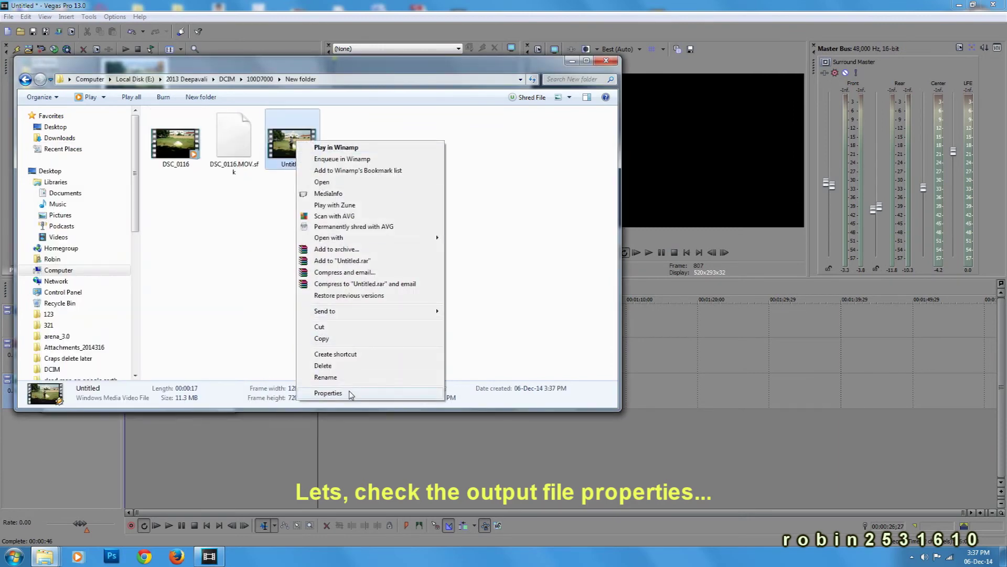
pyautogui.click(328, 392)
pyautogui.moveTo(53, 560)
pyautogui.click(306, 507)
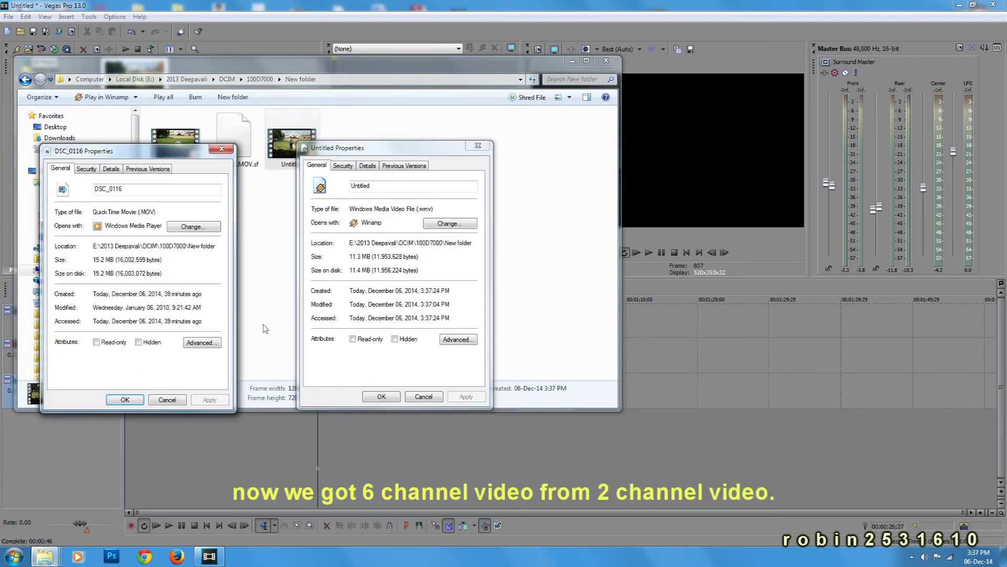
# Step: Place the two properties windows side by side and show the details of both files to compare their audio channels
pyautogui.moveTo(163, 157); pyautogui.dragTo(214, 154)
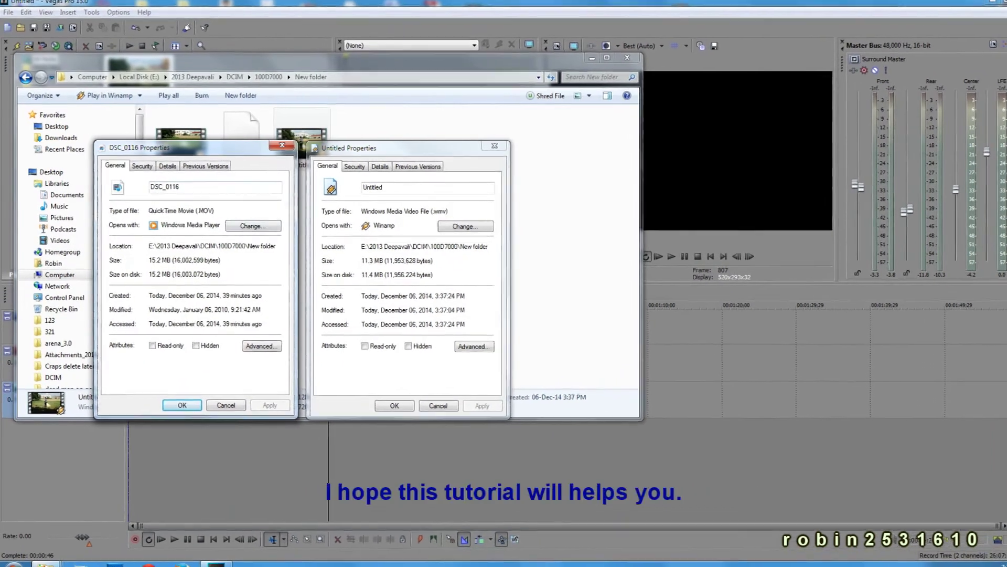
pyautogui.click(402, 169)
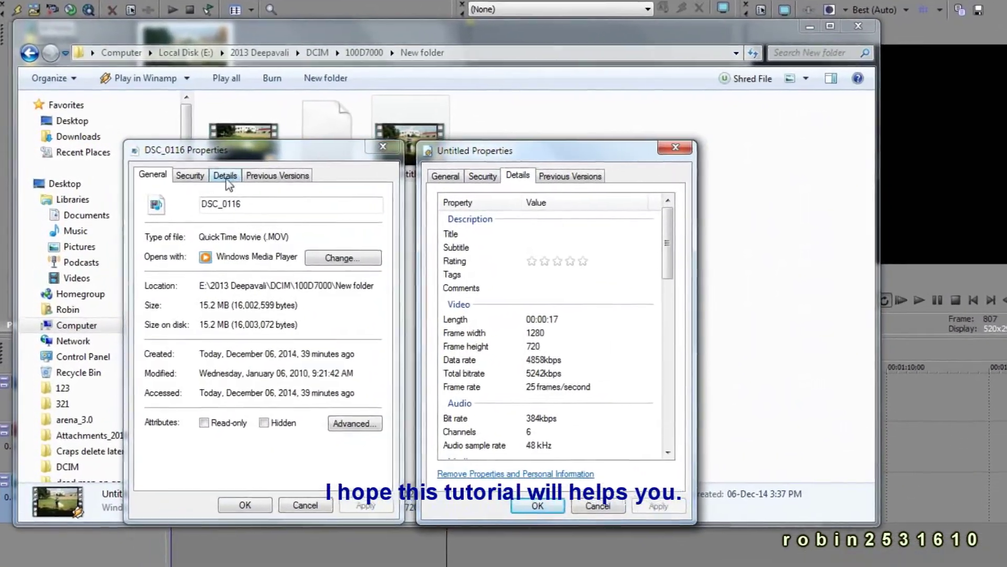
pyautogui.click(207, 172)
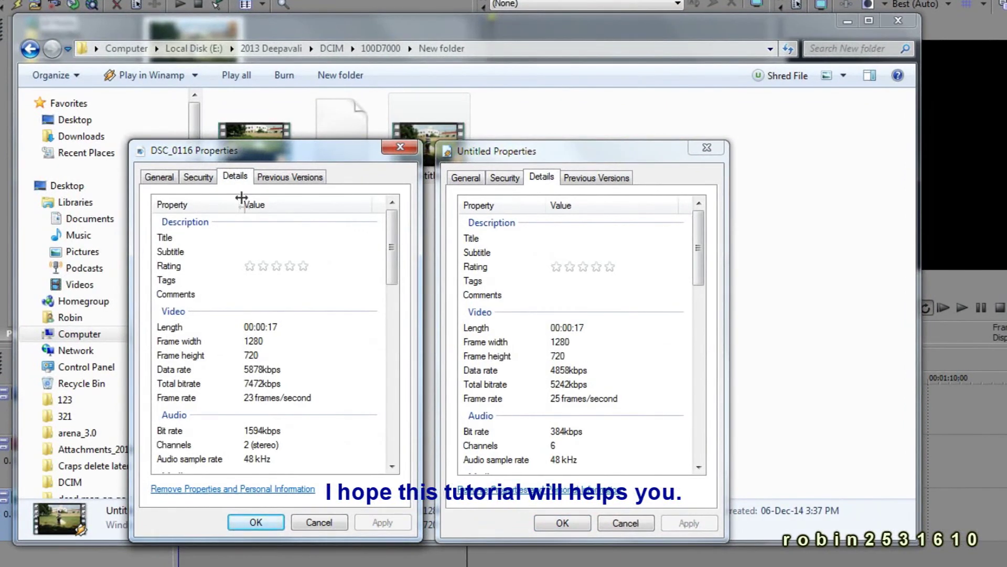